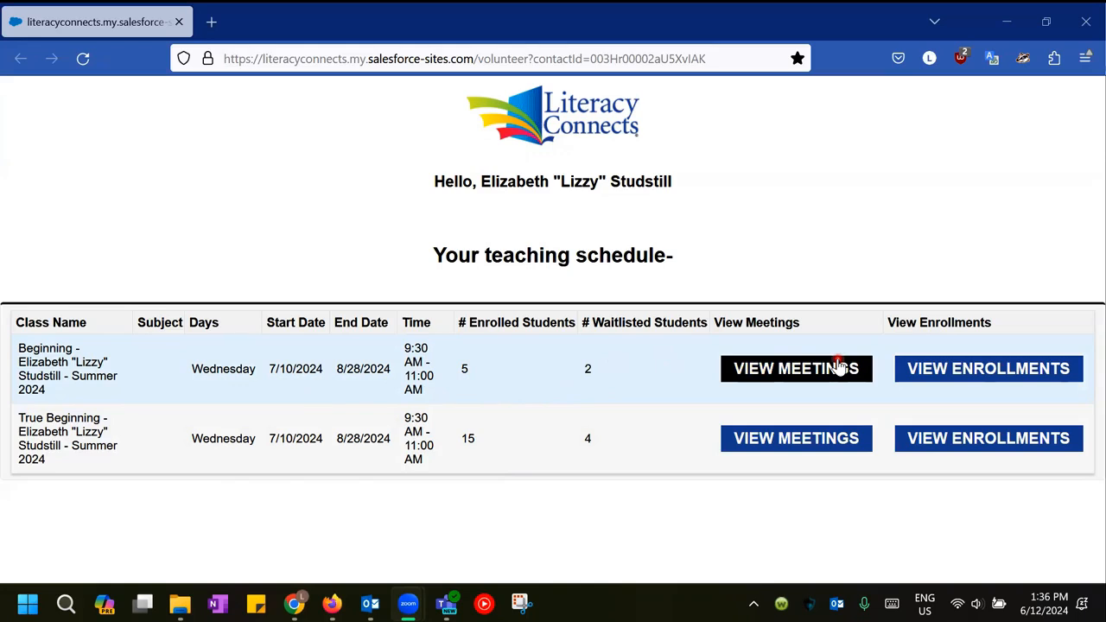
View the enrolled and waitlisted student lists of the Beginning class, and return to the teaching schedule
click(989, 381)
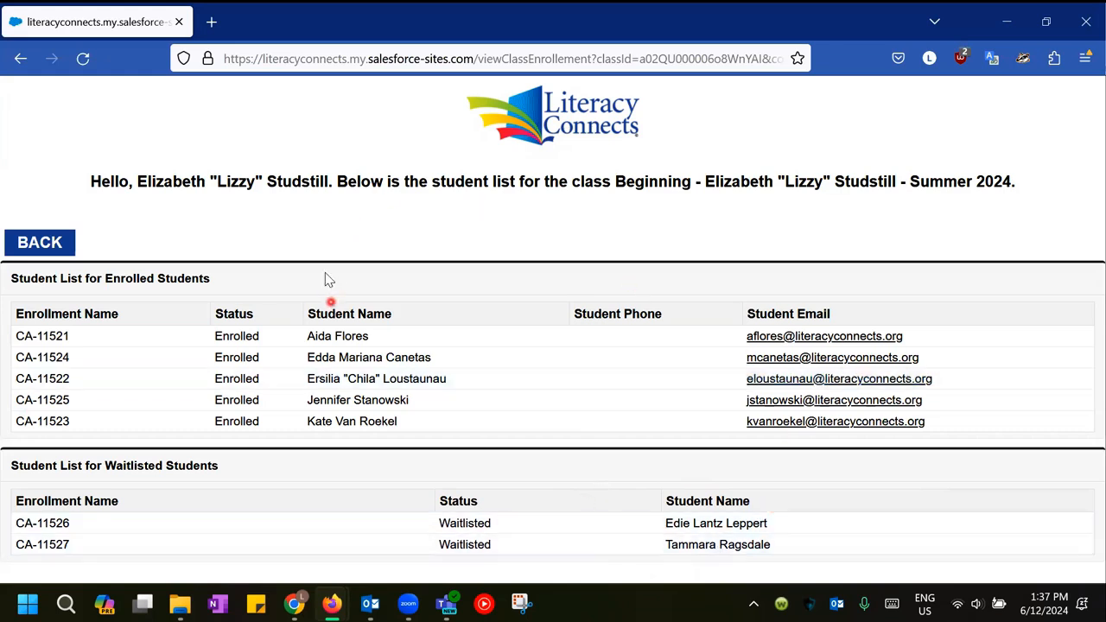
click(69, 245)
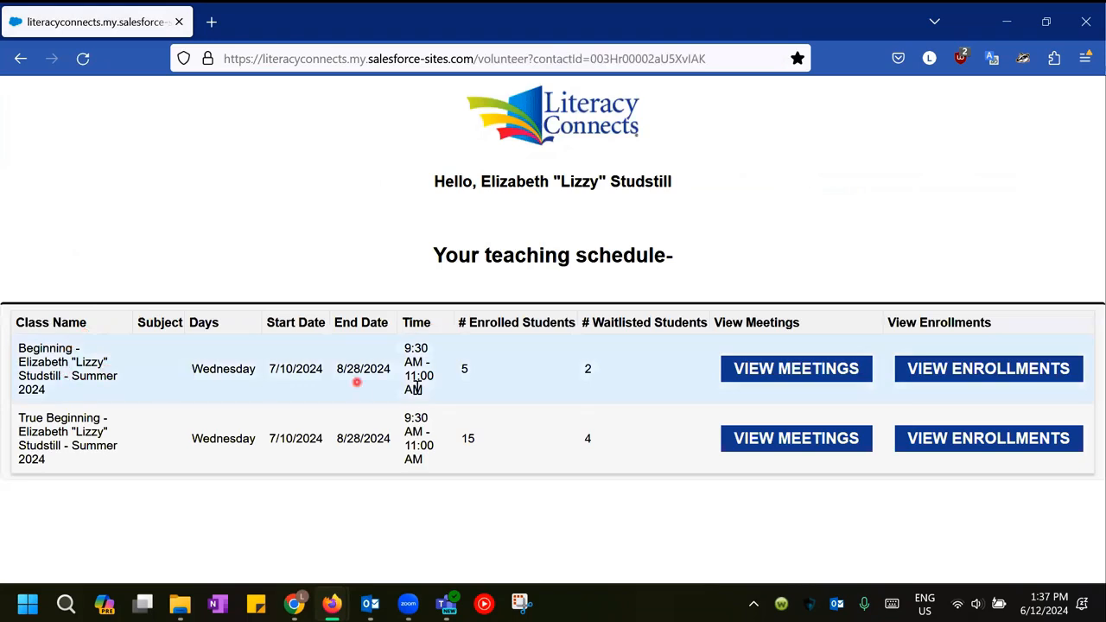
click(957, 384)
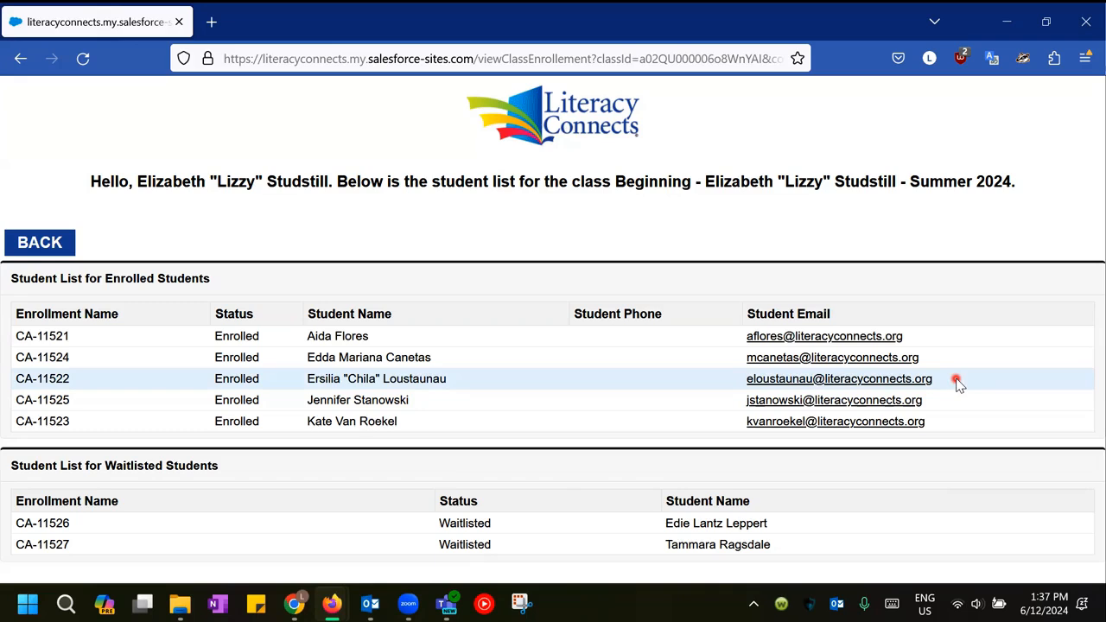
click(52, 250)
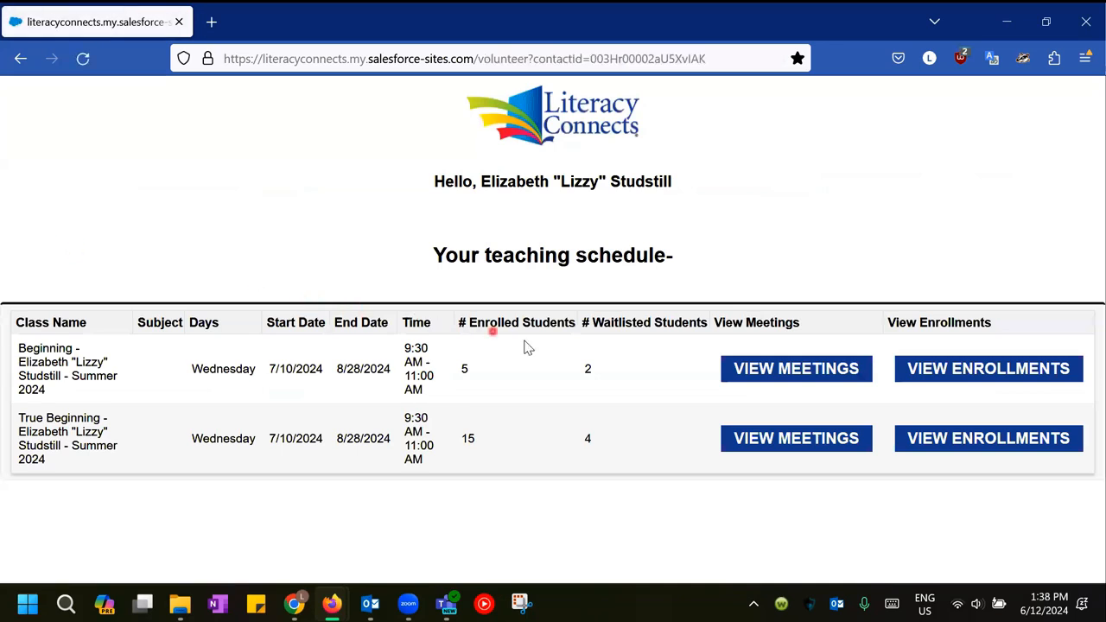
Open the Beginning class's meetings and bring up the student attendance form for the 7/24/2024 meeting
click(803, 378)
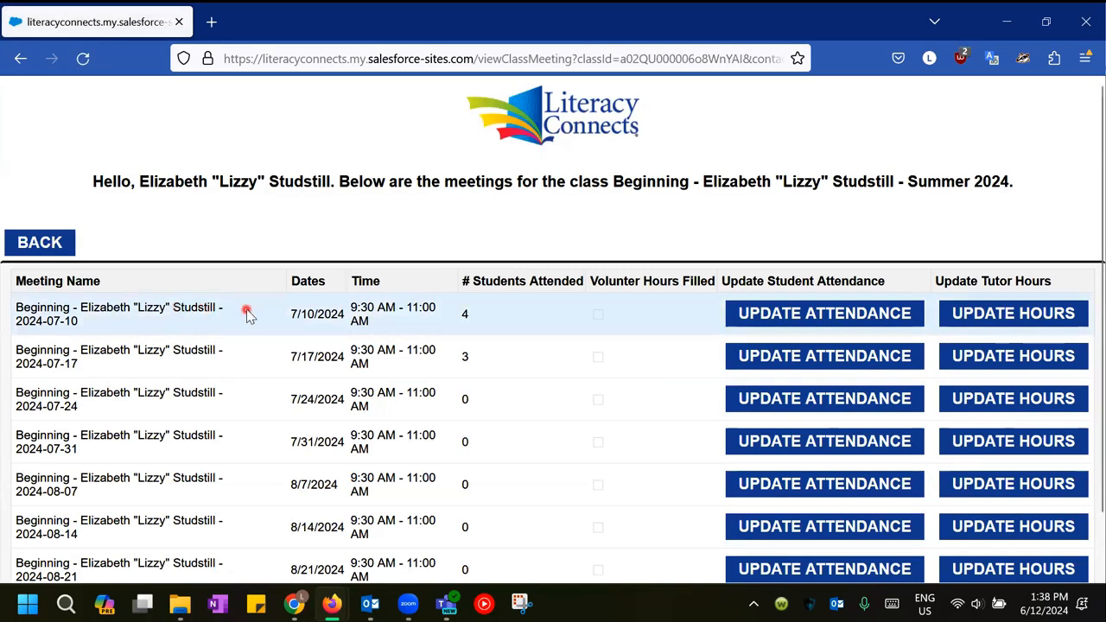
scroll(246, 313, down, 2)
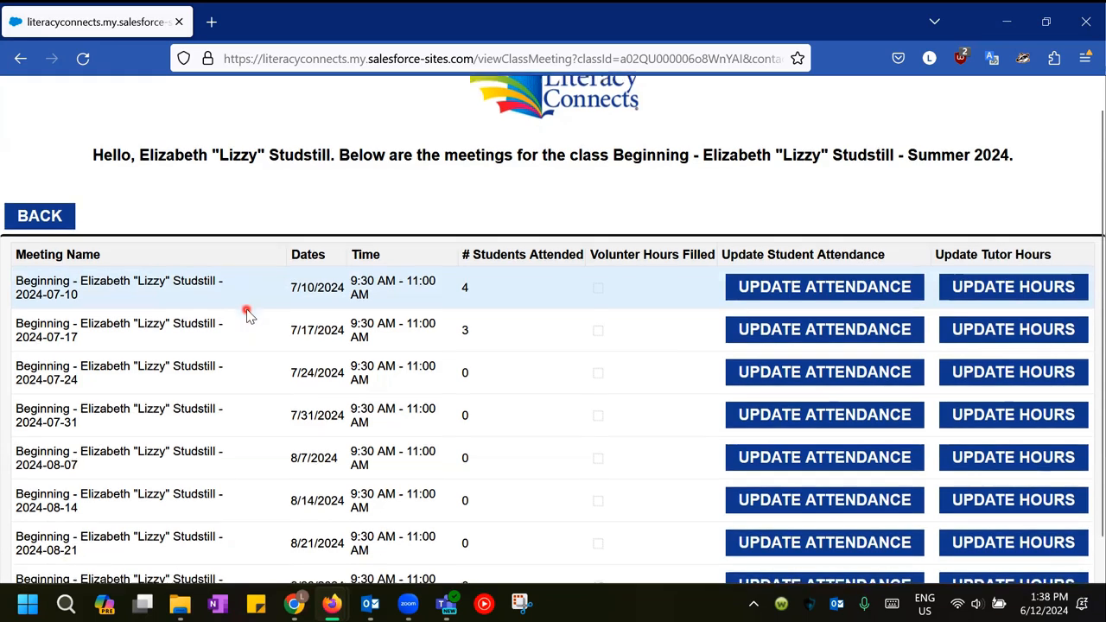
scroll(246, 314, up, 2)
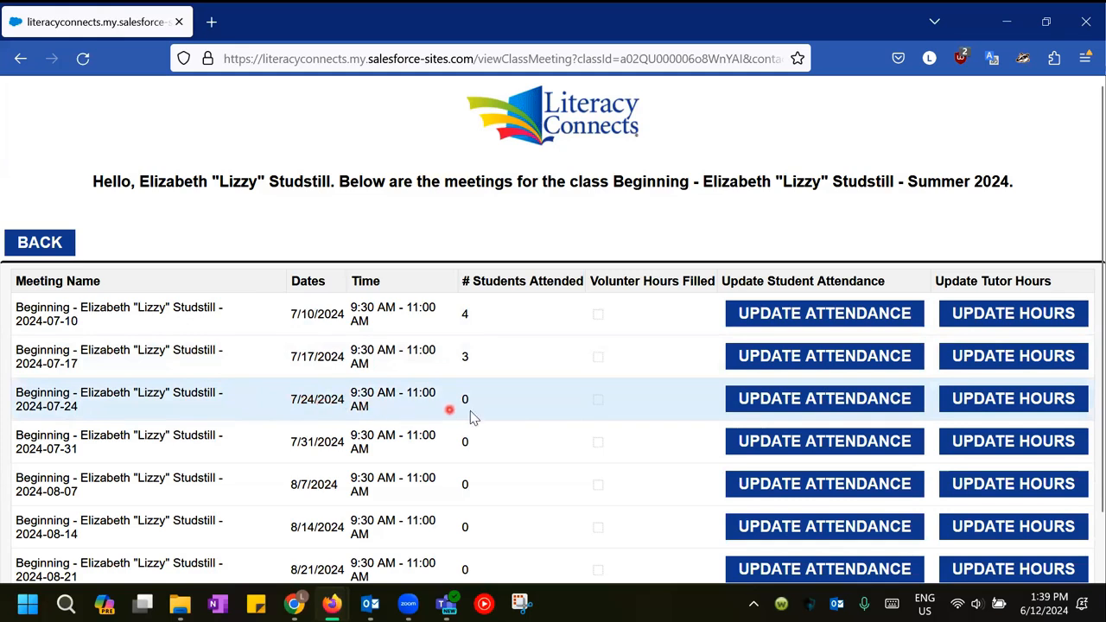
click(780, 406)
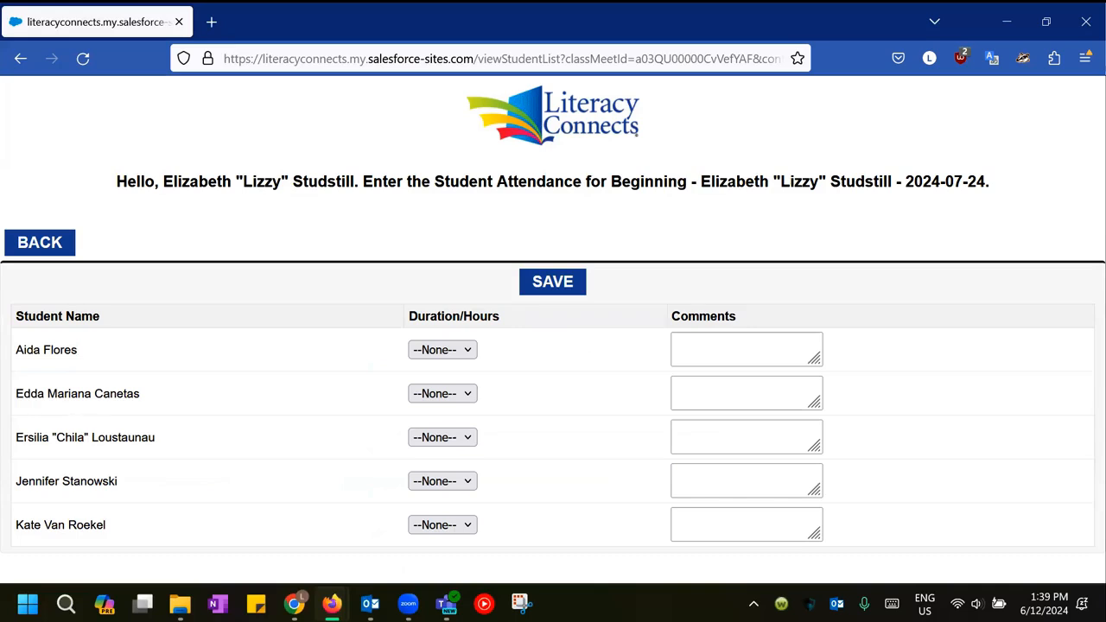
Set the five students' attendance durations, in list order, to 1.50, 1.50, 1.00, 0.00 and 1.50 hours
click(438, 354)
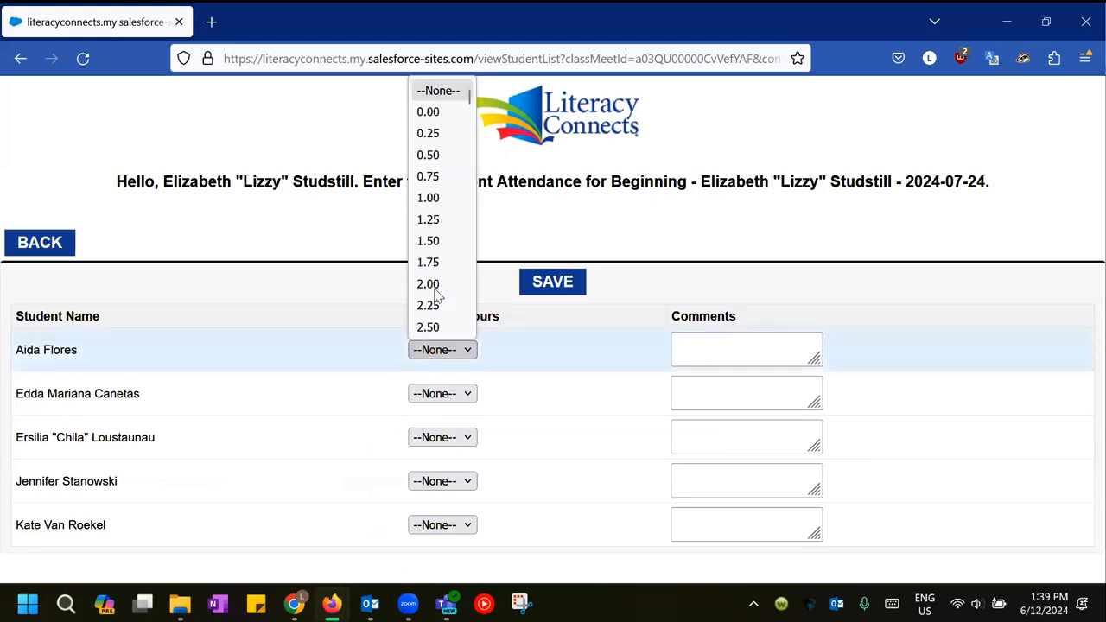
click(436, 240)
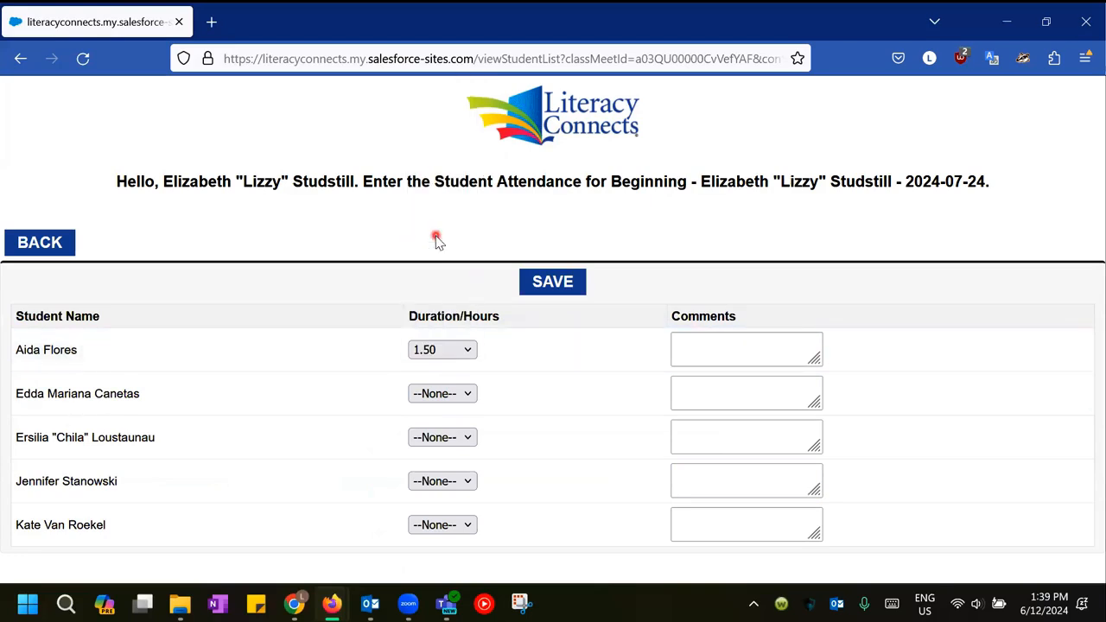
click(442, 394)
click(440, 240)
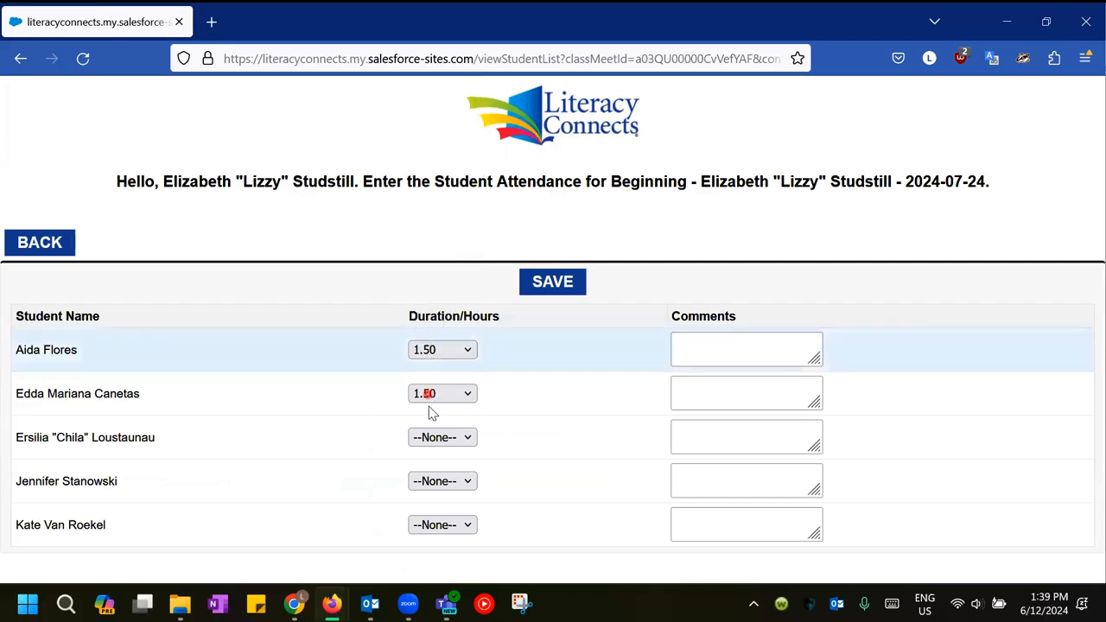
click(436, 439)
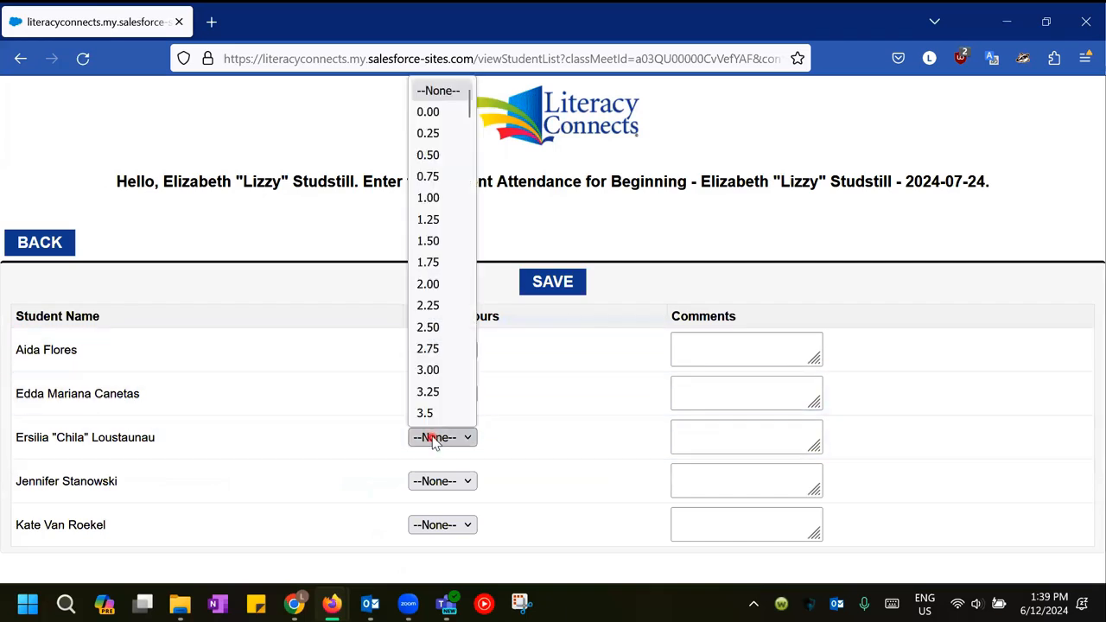
click(437, 197)
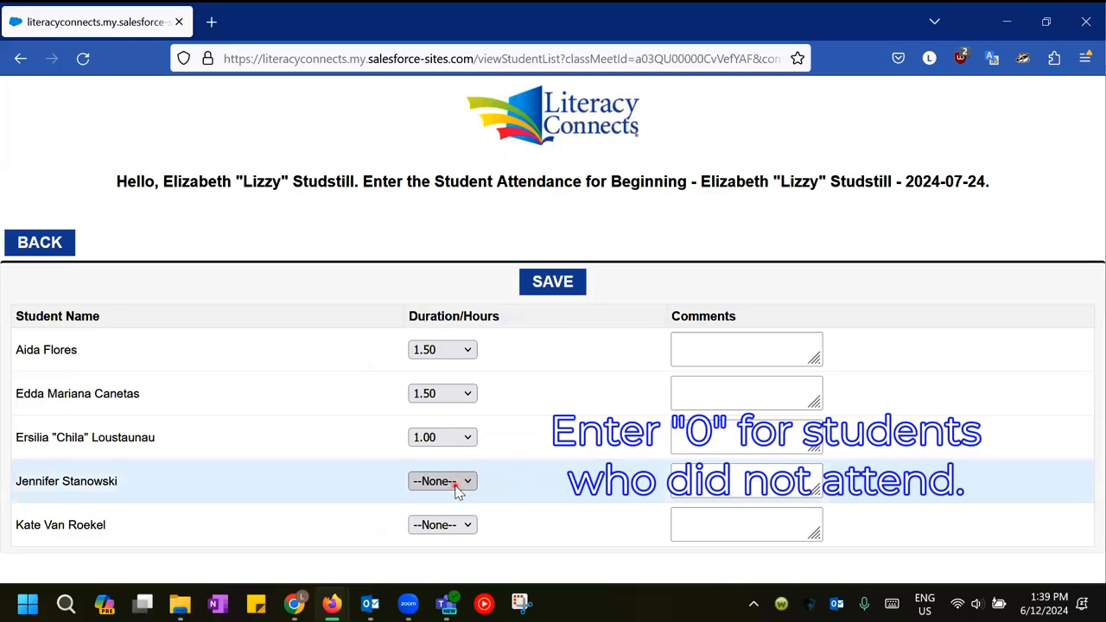
click(458, 484)
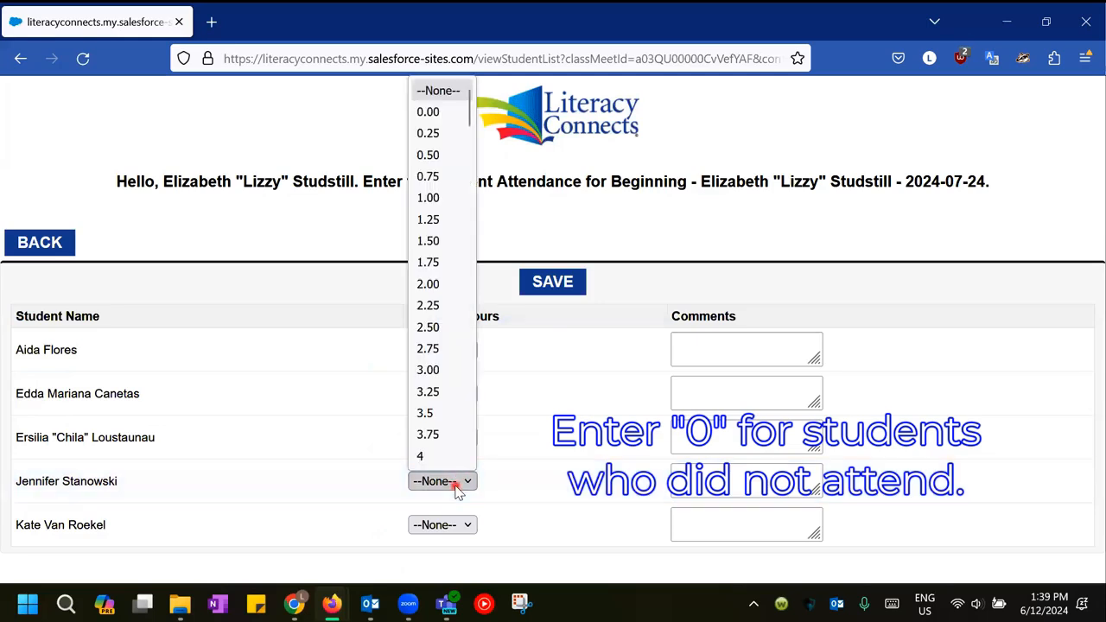
click(437, 120)
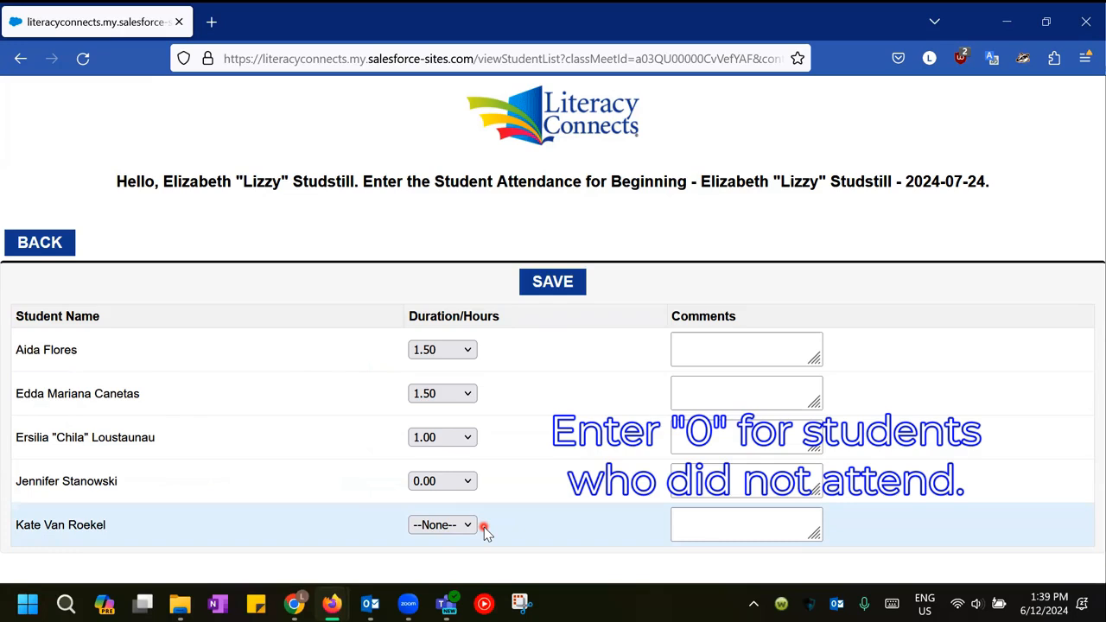
click(469, 526)
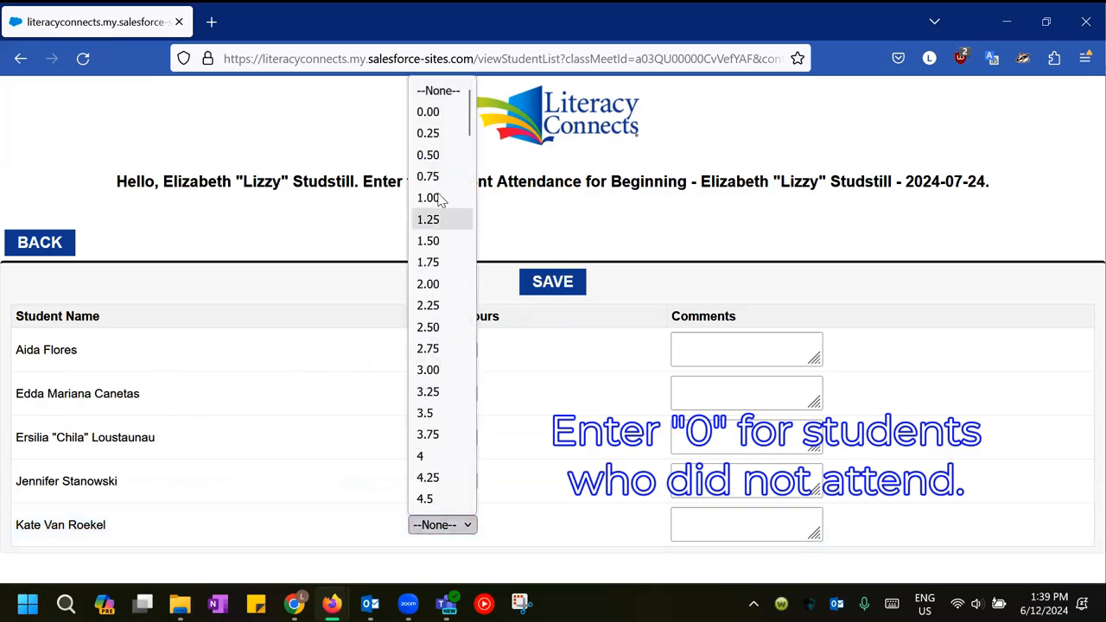
click(437, 241)
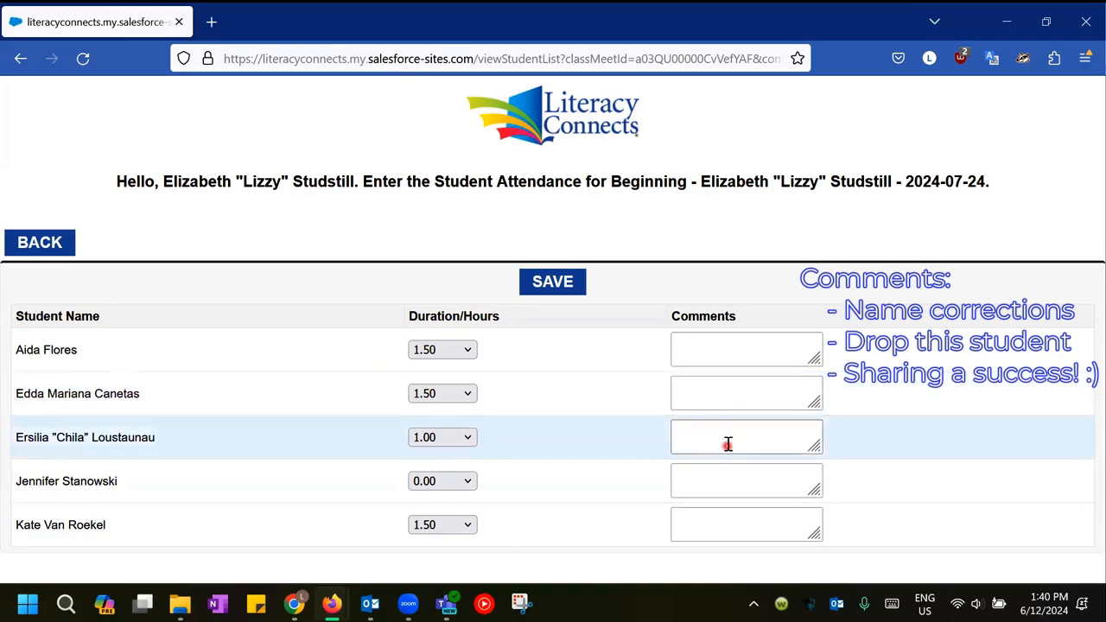
Enter the preferred nickname as the fourth student's comment and "Her work schedule changed and she needs a new class." as the second student's
click(717, 473)
text(Prefers Jen)
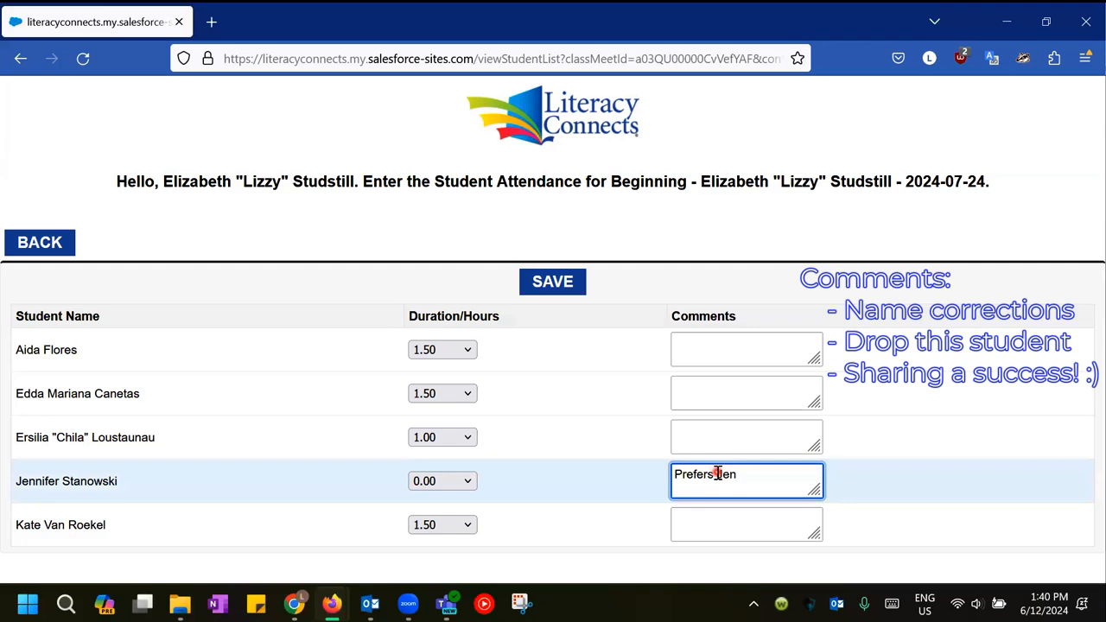
click(720, 396)
text(Her work schedule changed and she needs a new class.)
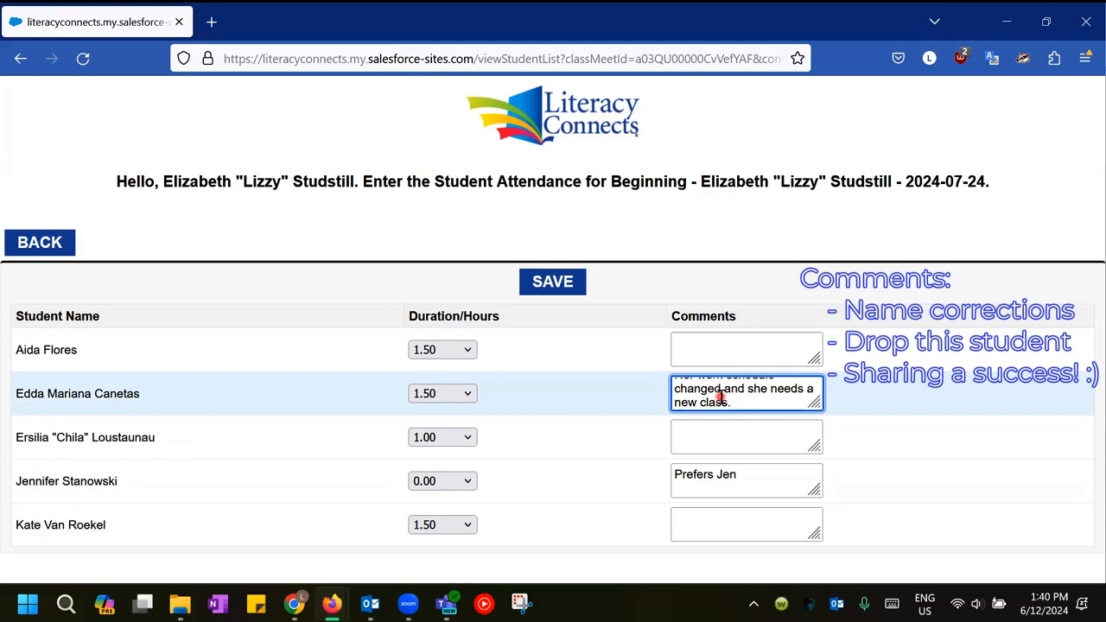
Add the comment "Got a new job!" for the first student and save the attendance
click(736, 350)
text(Got a new job!)
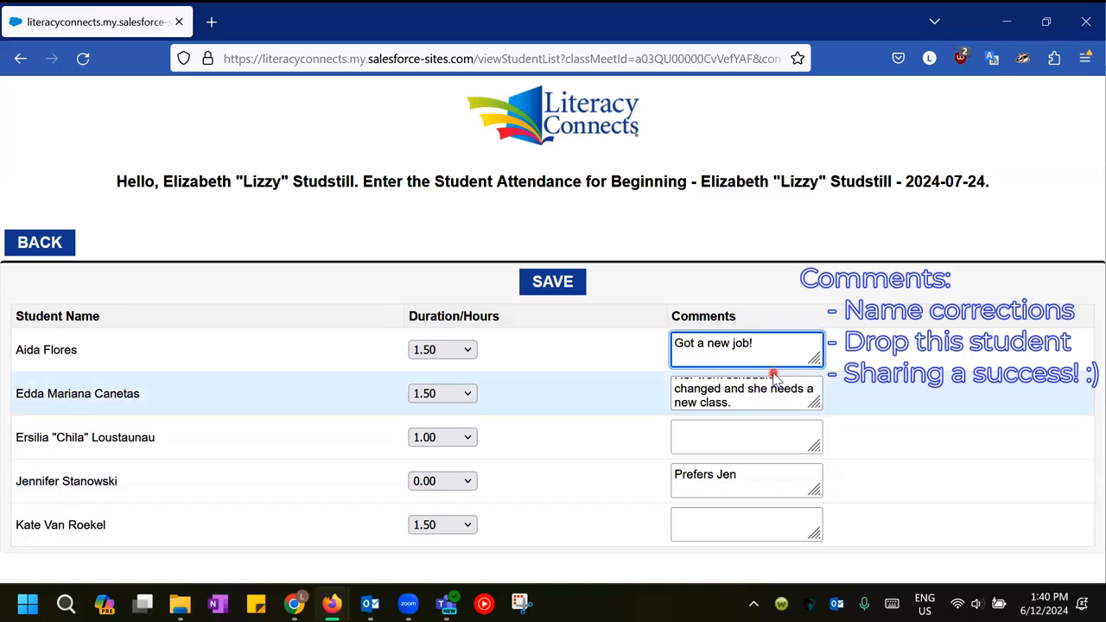
click(709, 437)
click(708, 480)
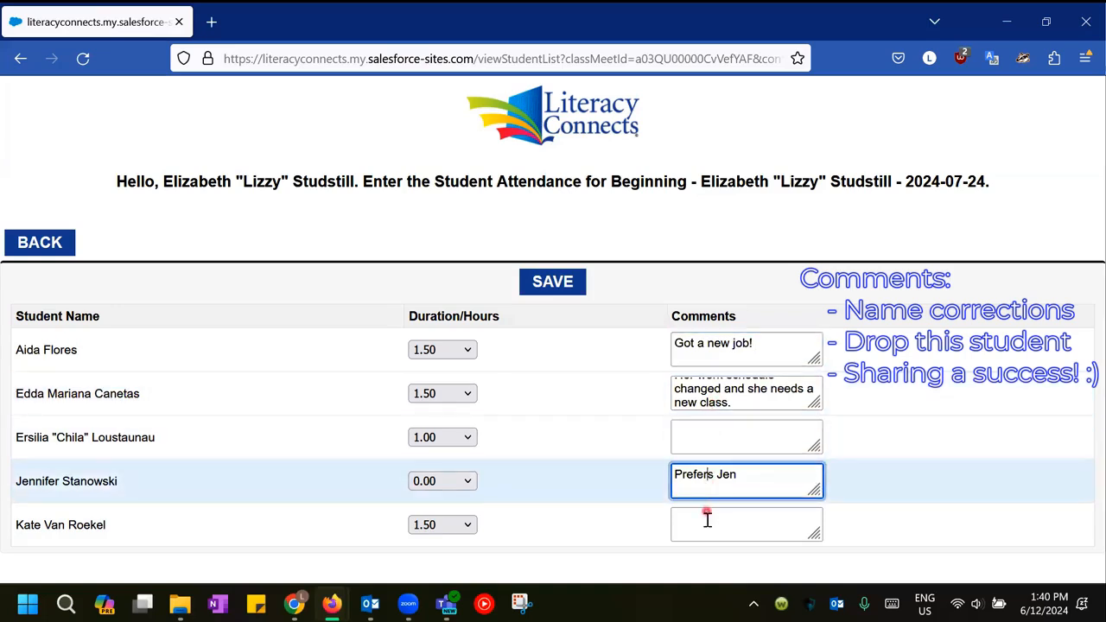
click(705, 529)
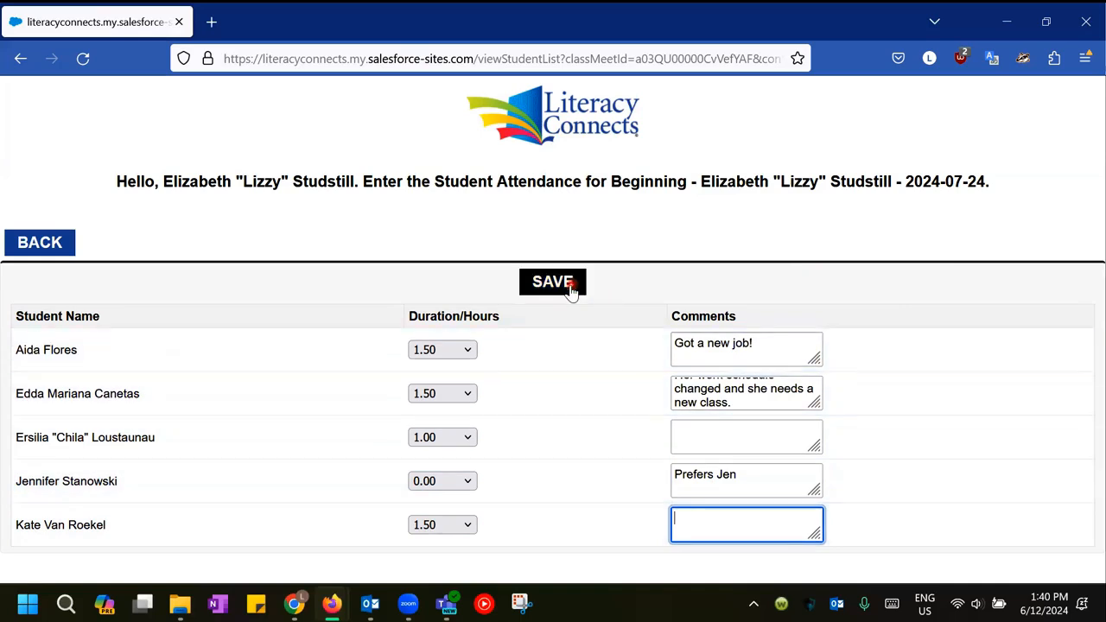
click(564, 285)
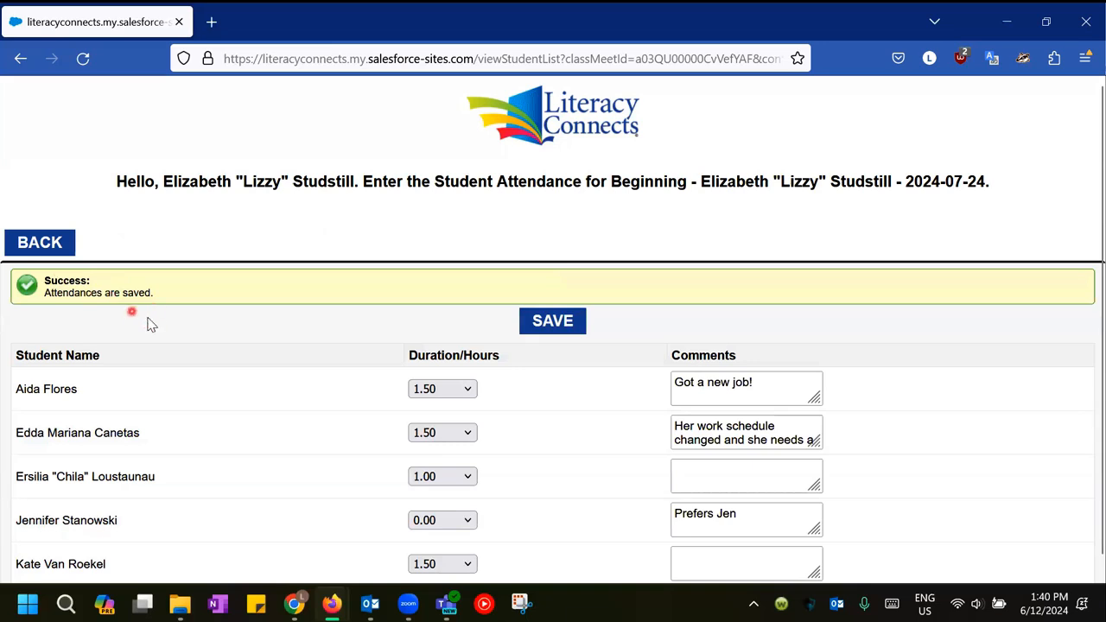
Open the tutor hours form for the 7/24/2024 meeting and set prep time to 1.00, travel time to 0.00 and class time to 1.50
click(53, 250)
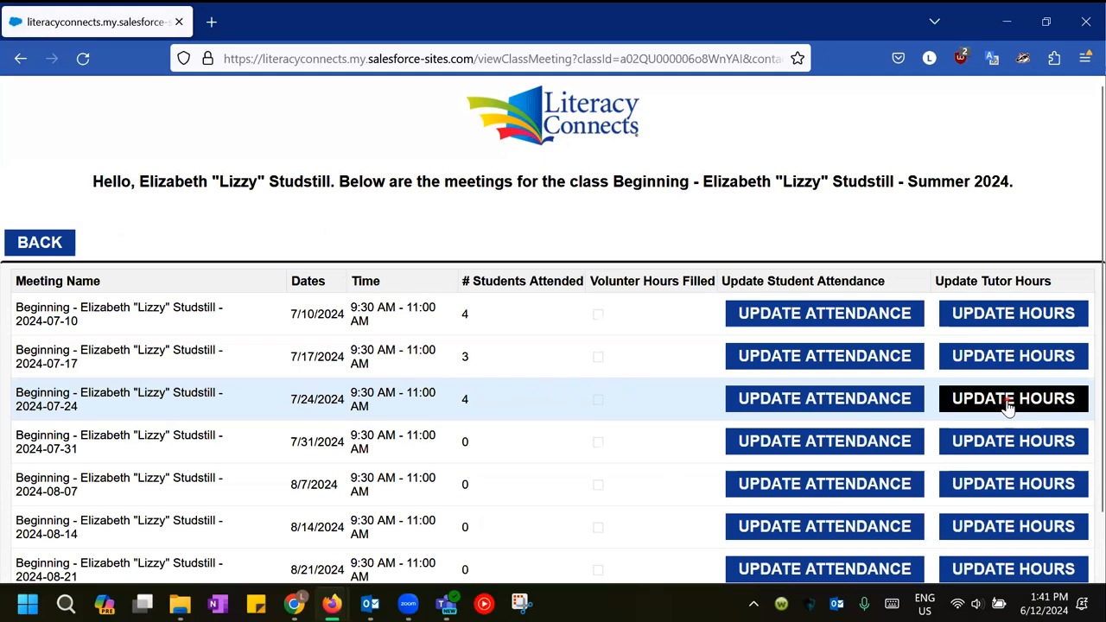
click(1007, 403)
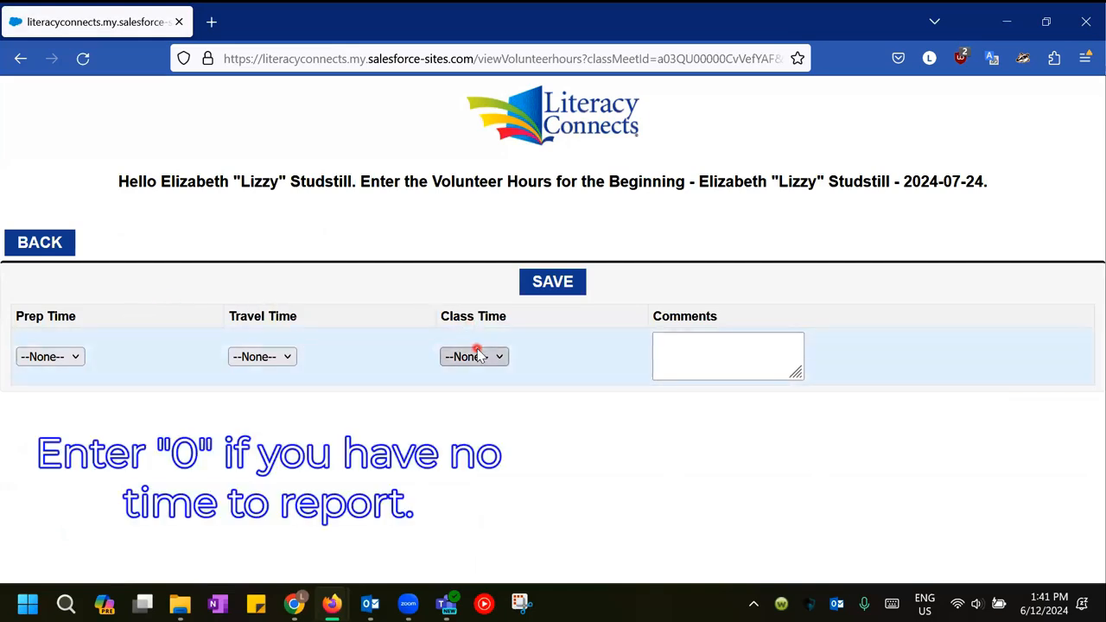
click(78, 358)
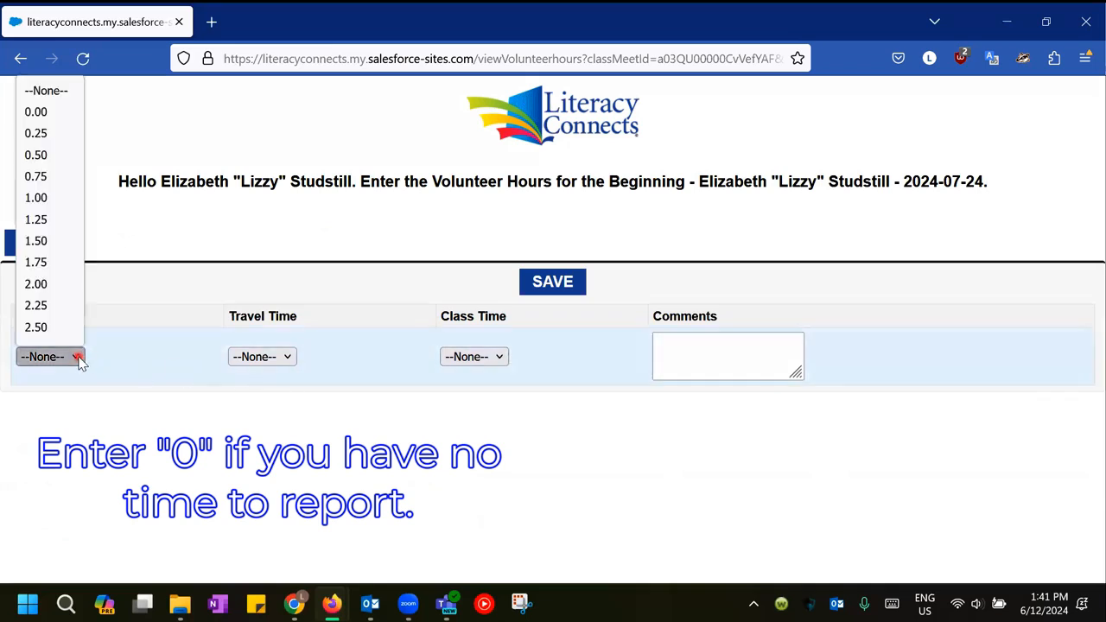
click(48, 186)
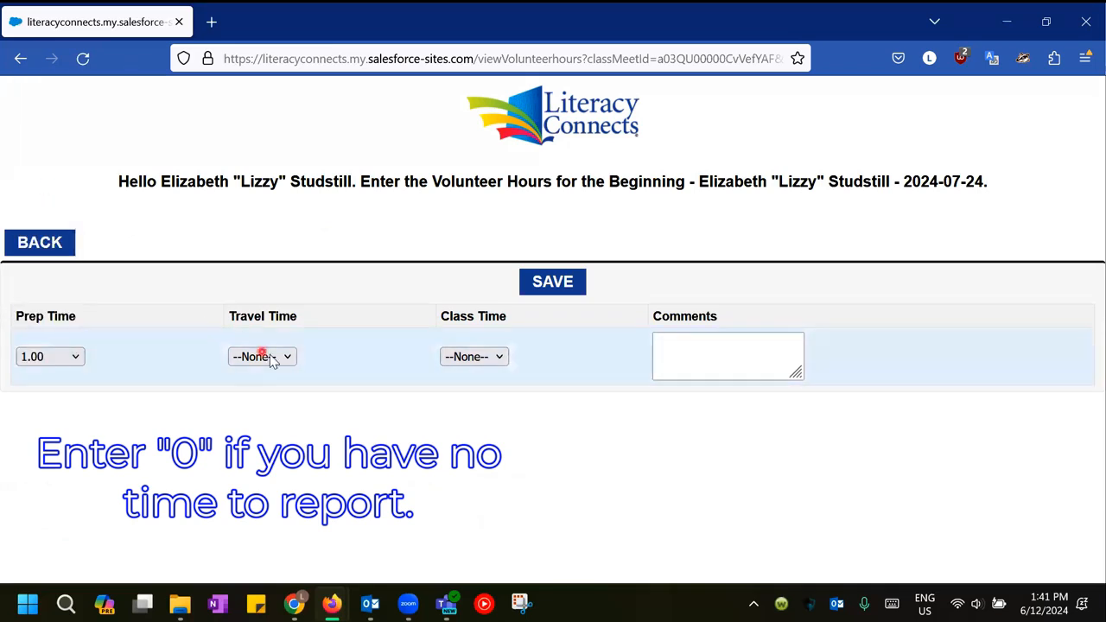
click(264, 356)
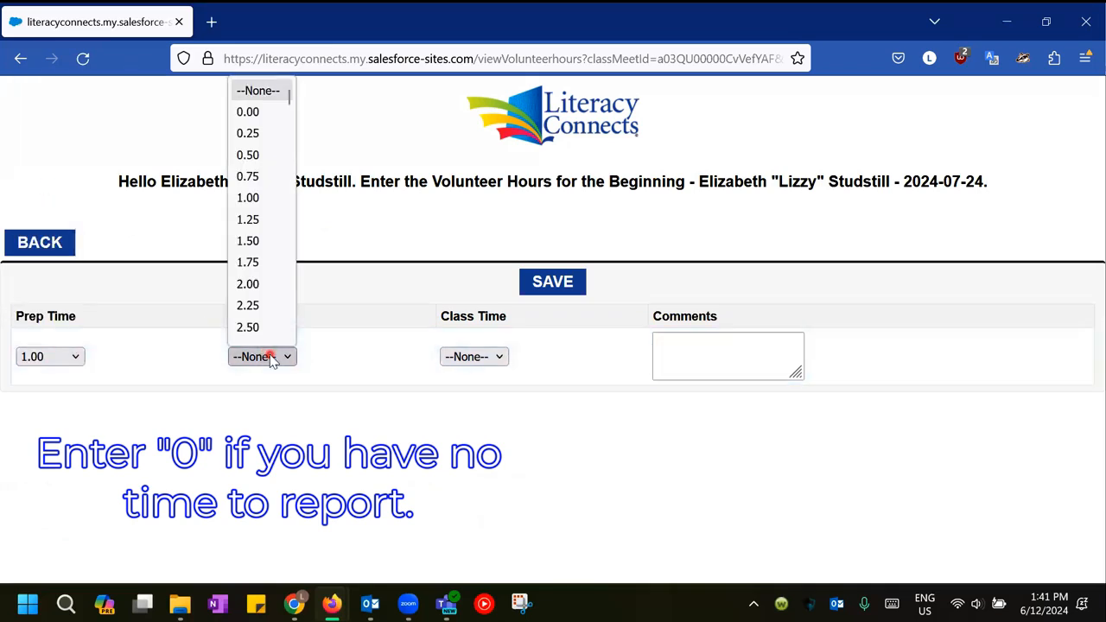
click(263, 119)
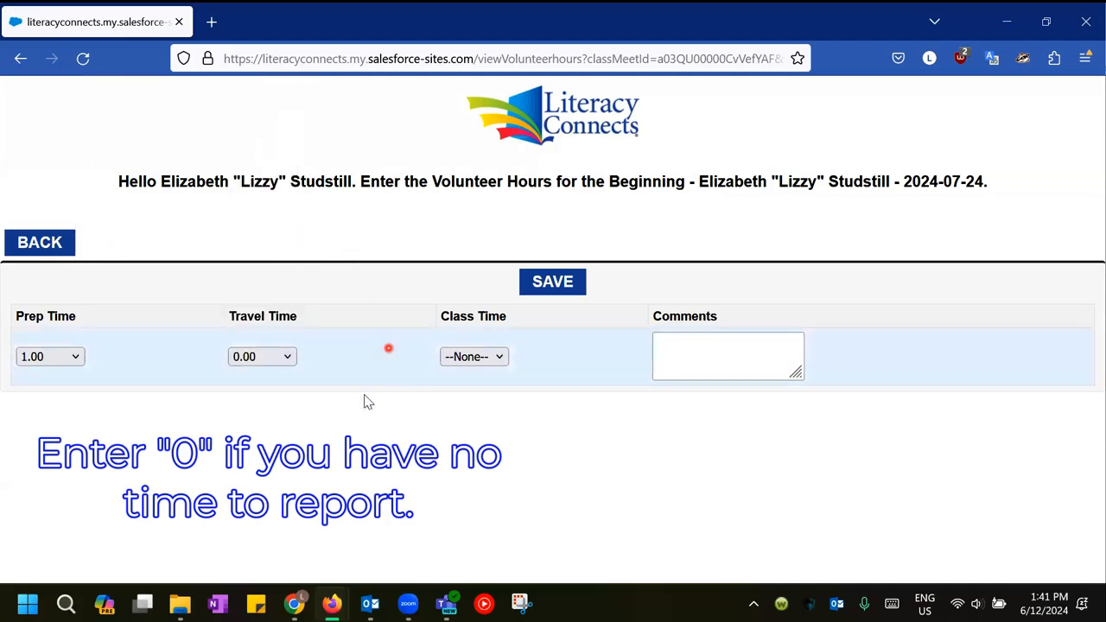
click(463, 356)
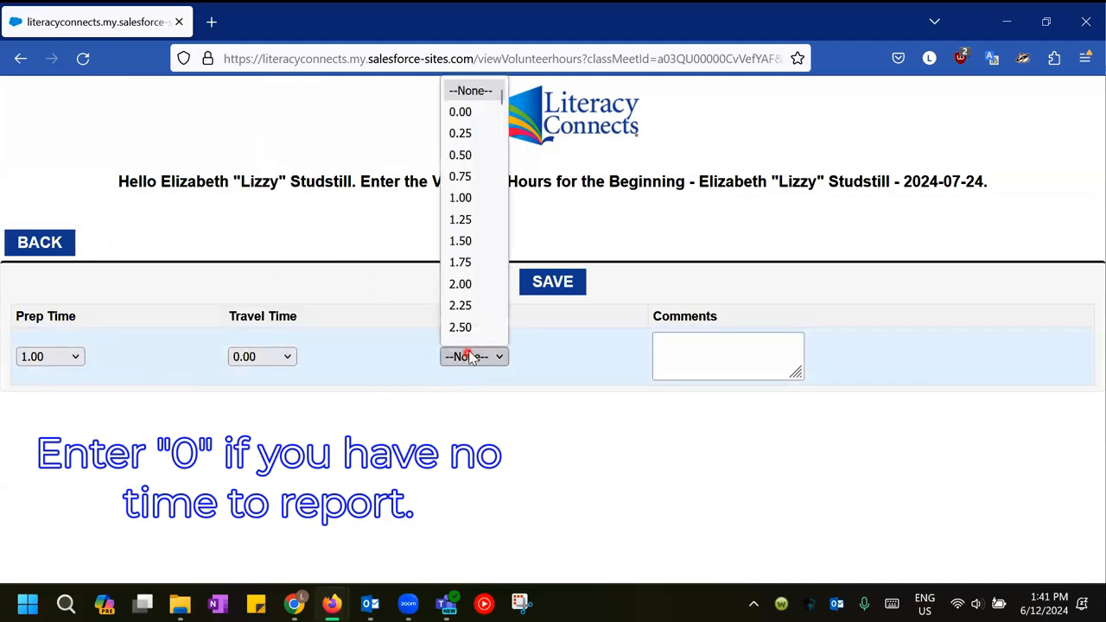
click(466, 241)
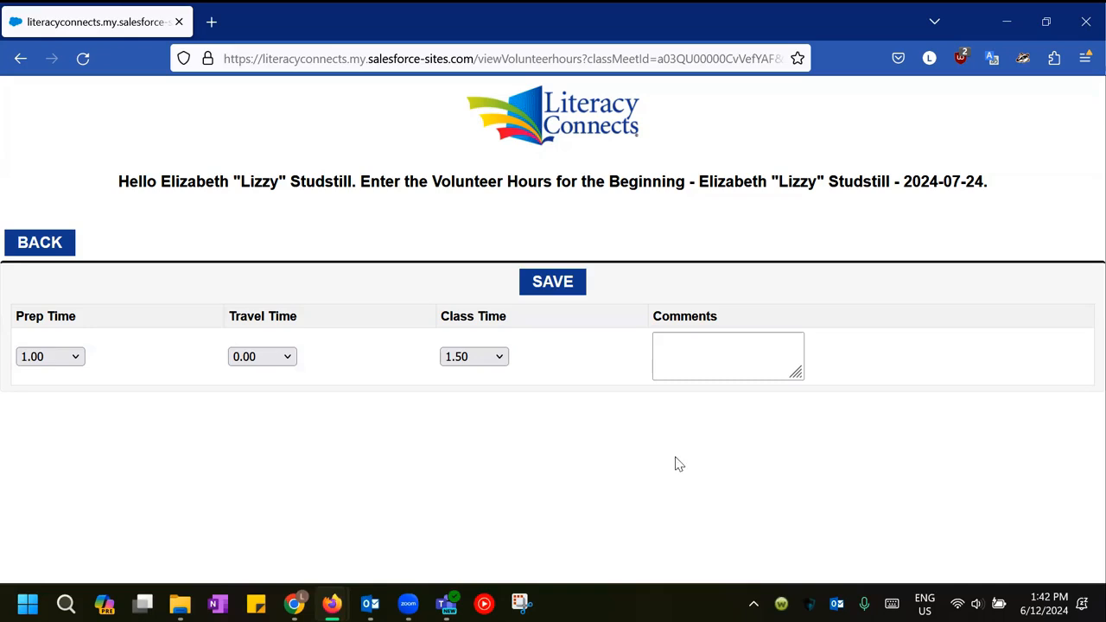
Enter an hours comment naming the new student and saying the registration form will be sent to the staff contact soon
click(755, 363)
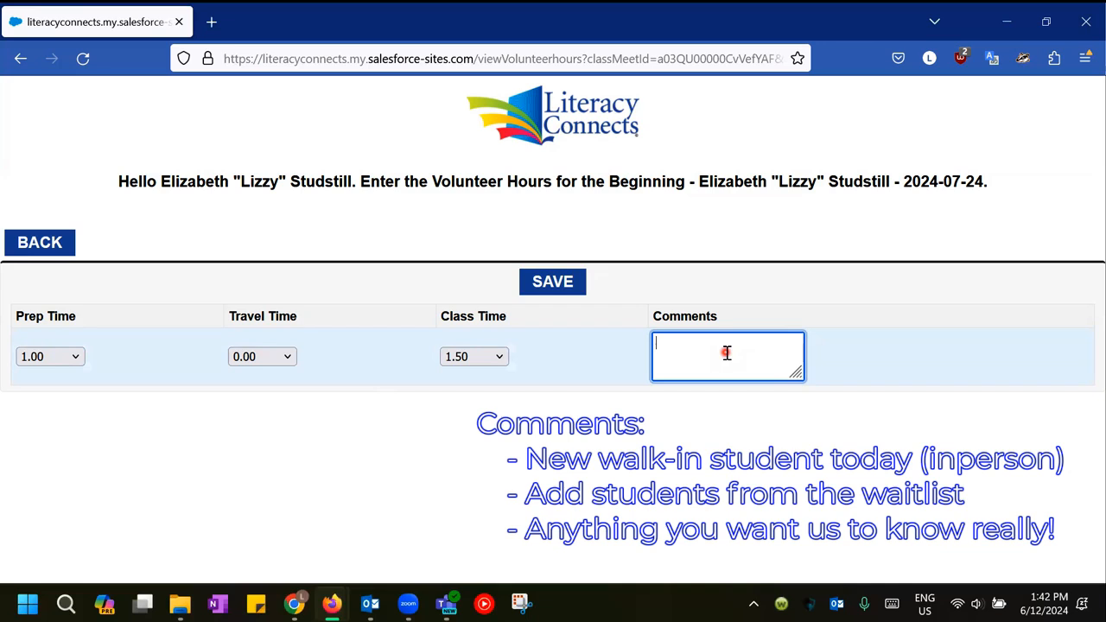
text(New student Mo)
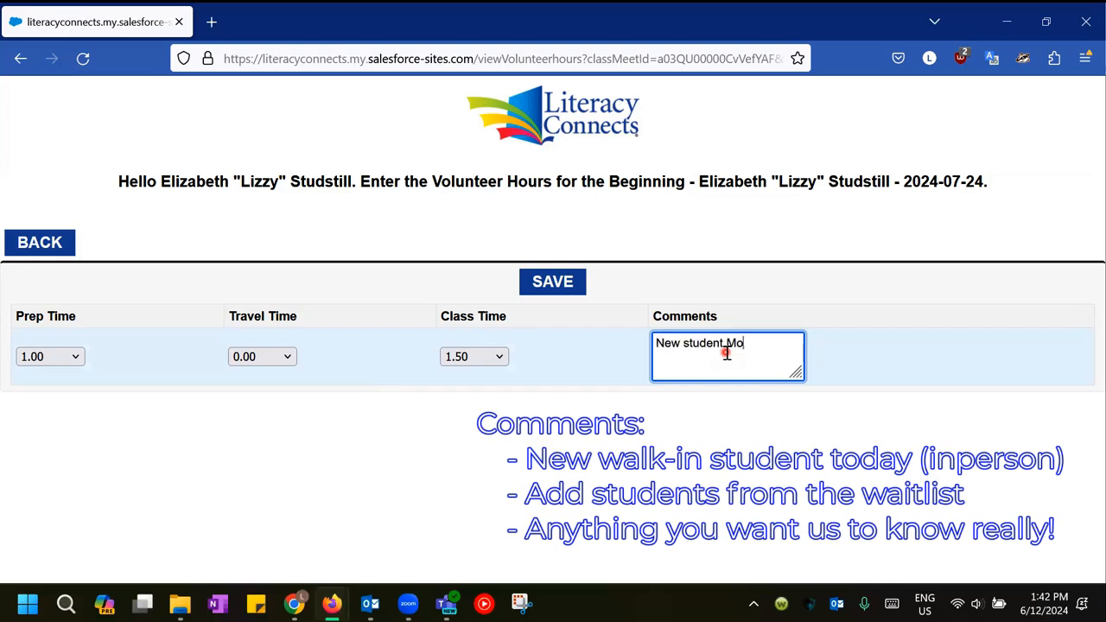
text(ises, will send the regis)
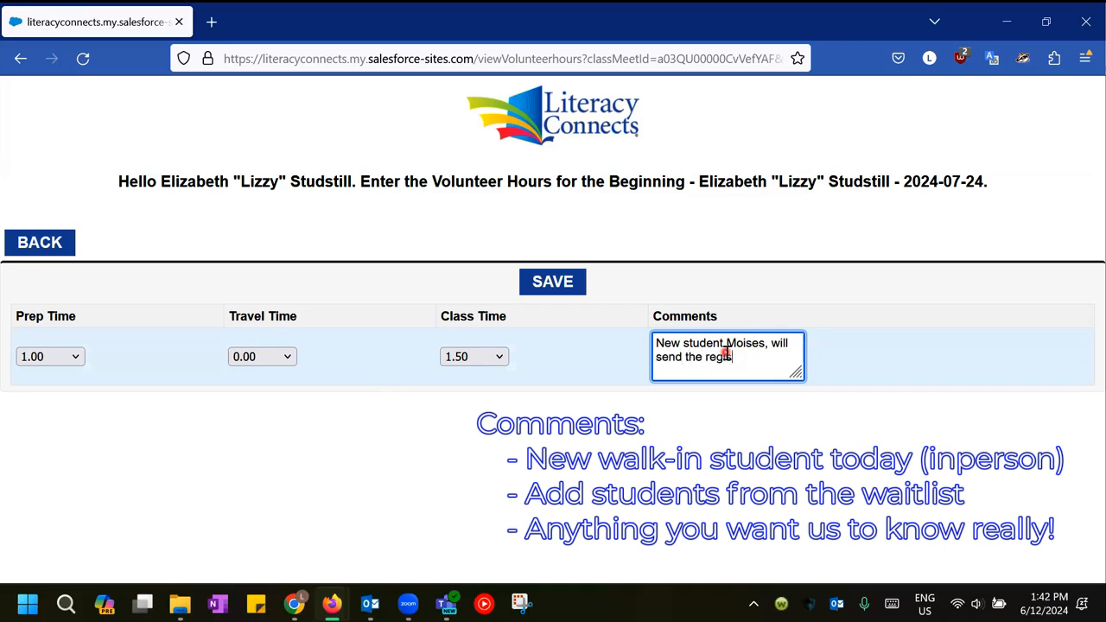
text(tration form to Aida soon.)
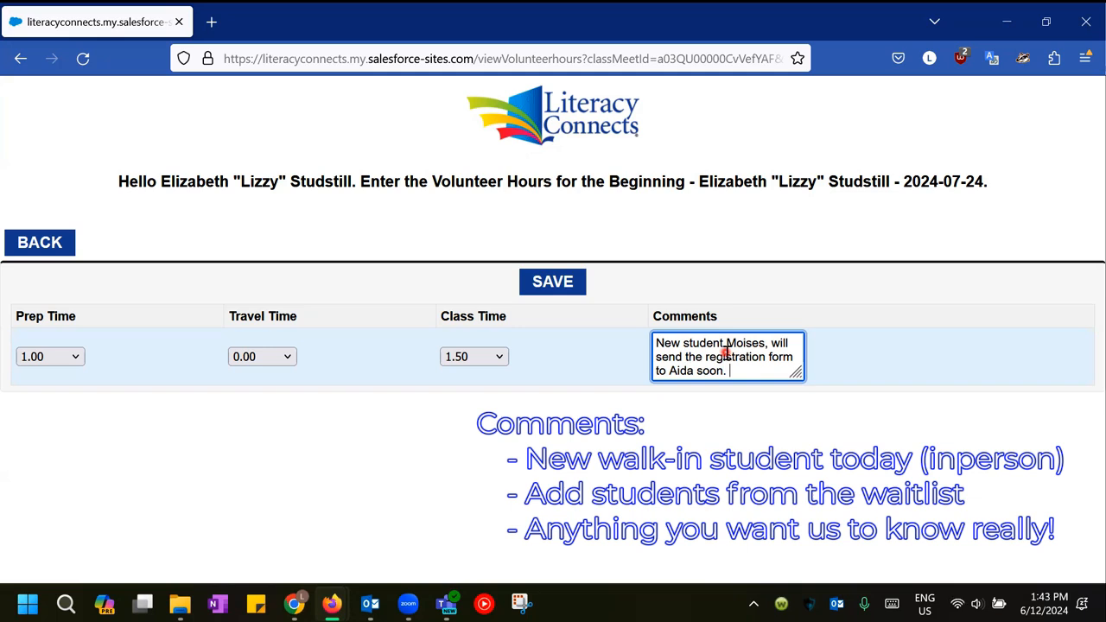
Add "I can take 3 more students in my class." as a separate paragraph of the comment and save the volunteer hours
key(Return)
key(Return)
text(I can ta)
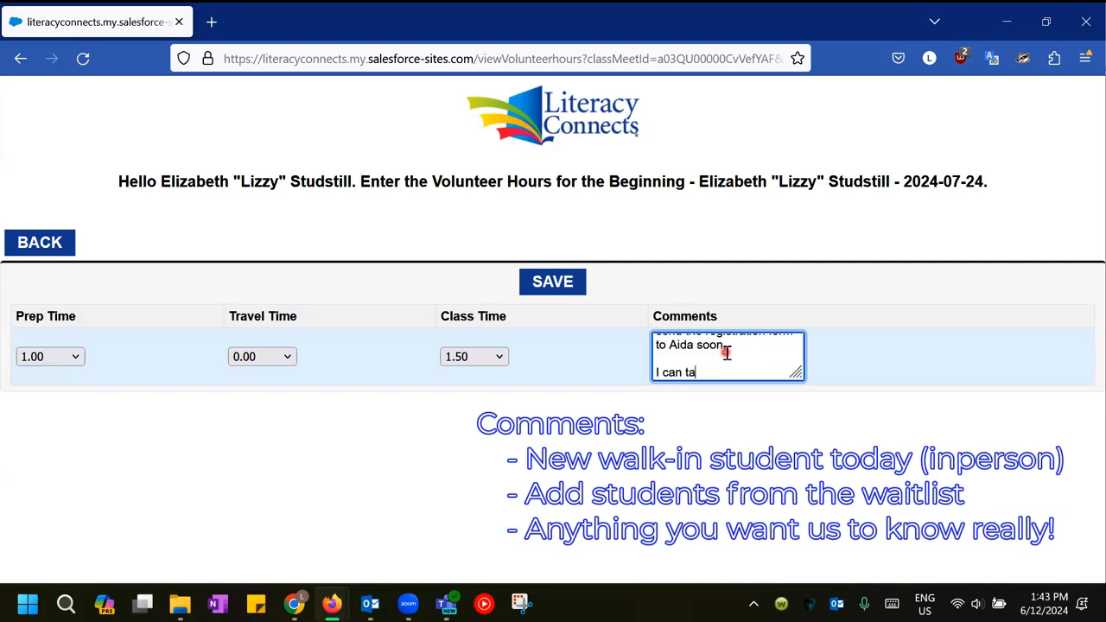
text(ke 3 more students in my clas)
text(s.)
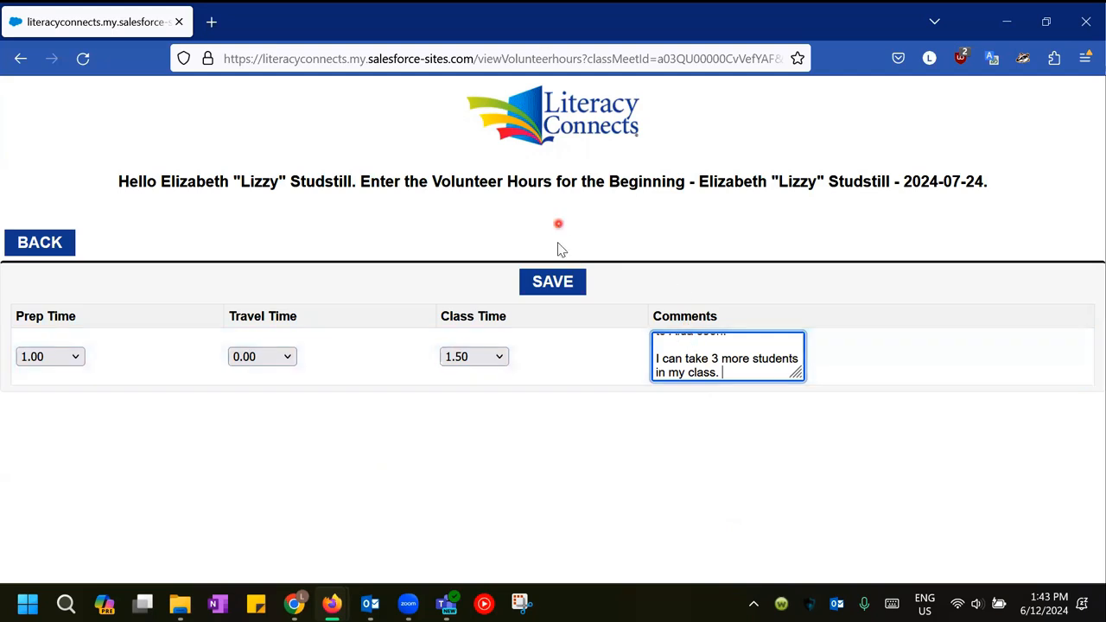
click(567, 292)
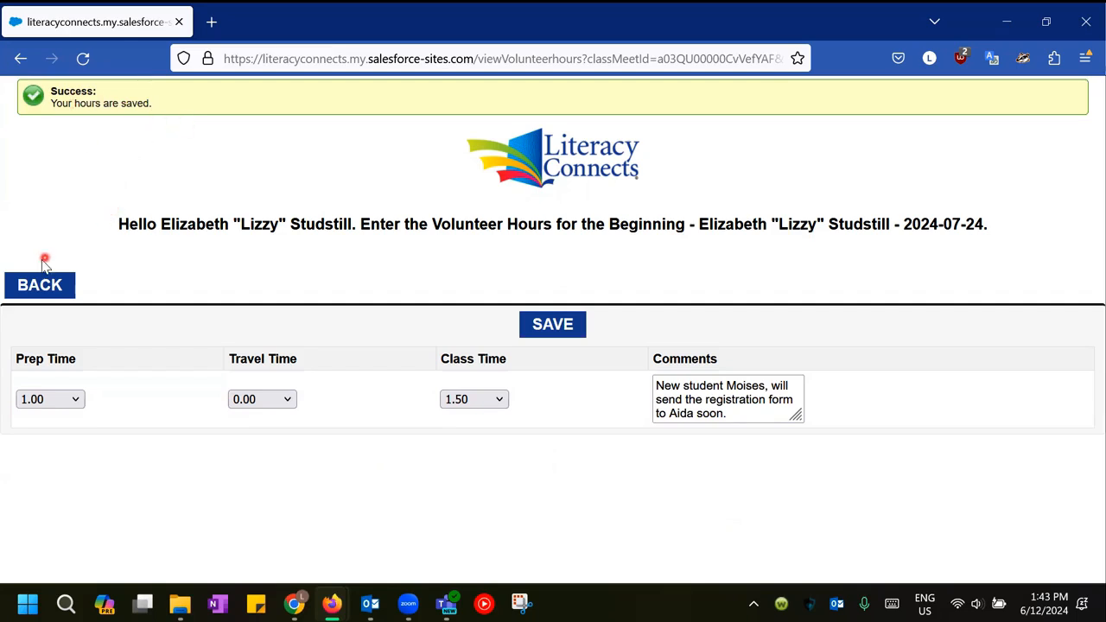
Go back through the class meetings list to the teaching schedule
click(36, 296)
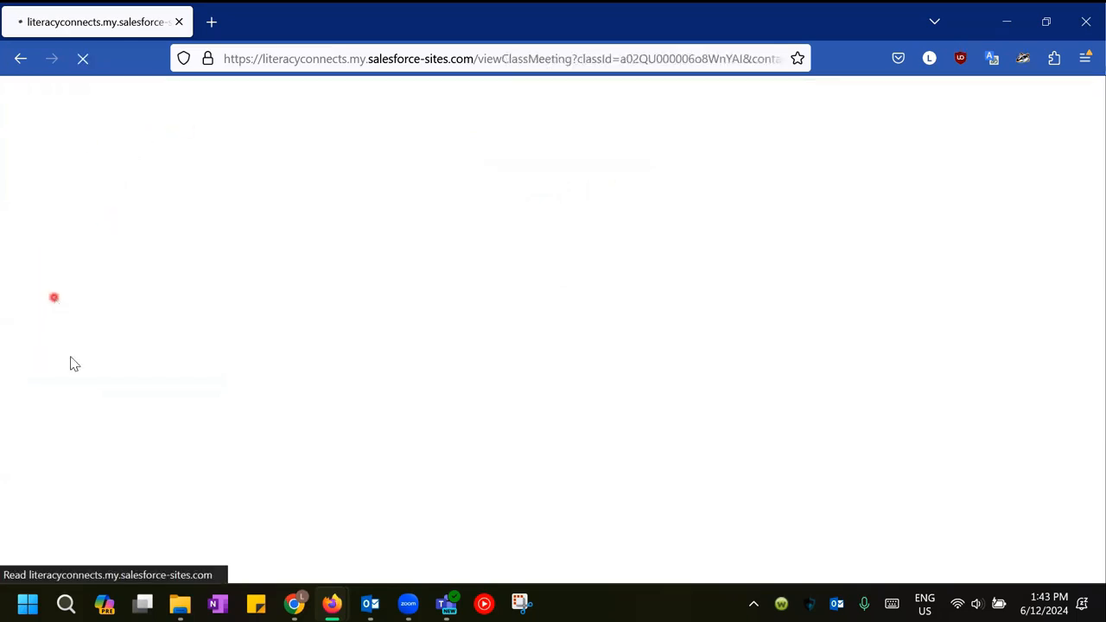
click(39, 244)
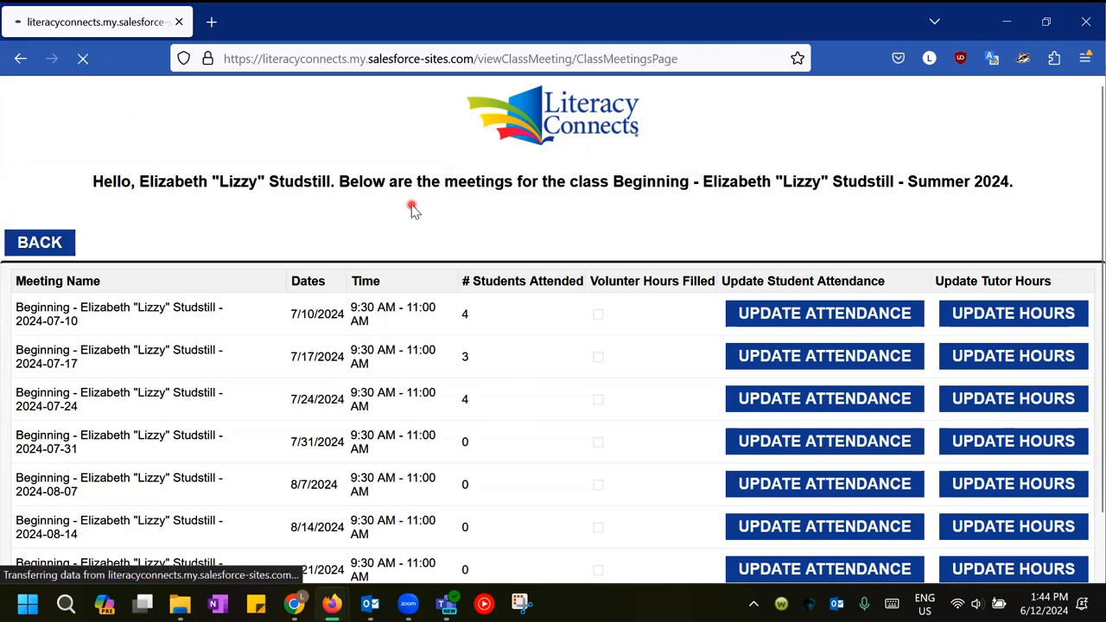